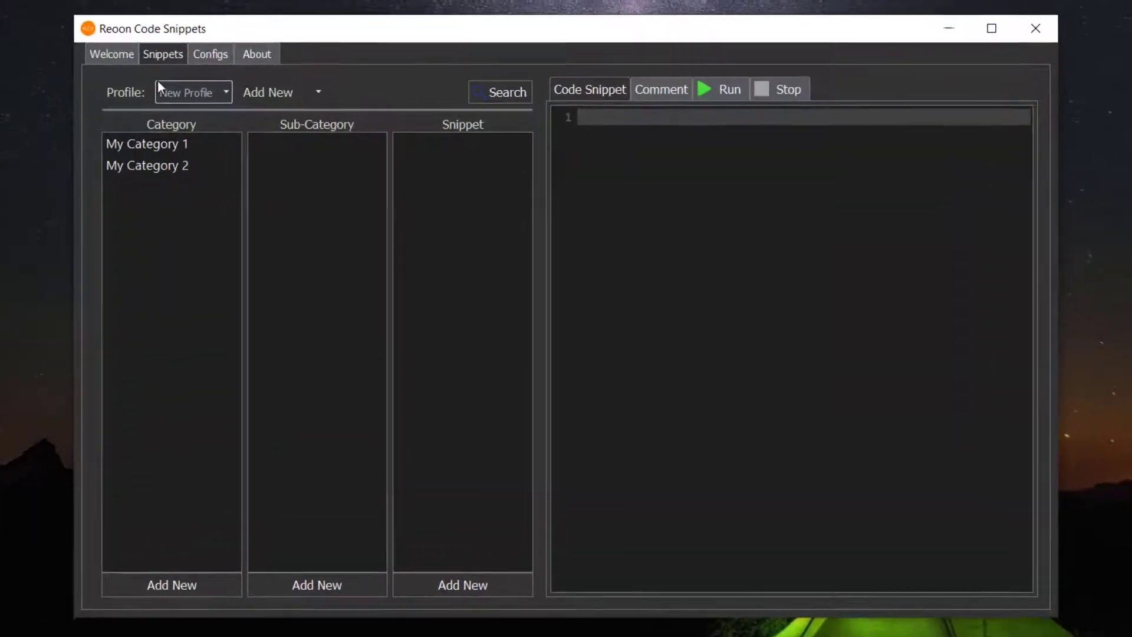
Step: Load the Default profile to list the HTML, Java, PHP, Python and R examples
left_click(177, 92)
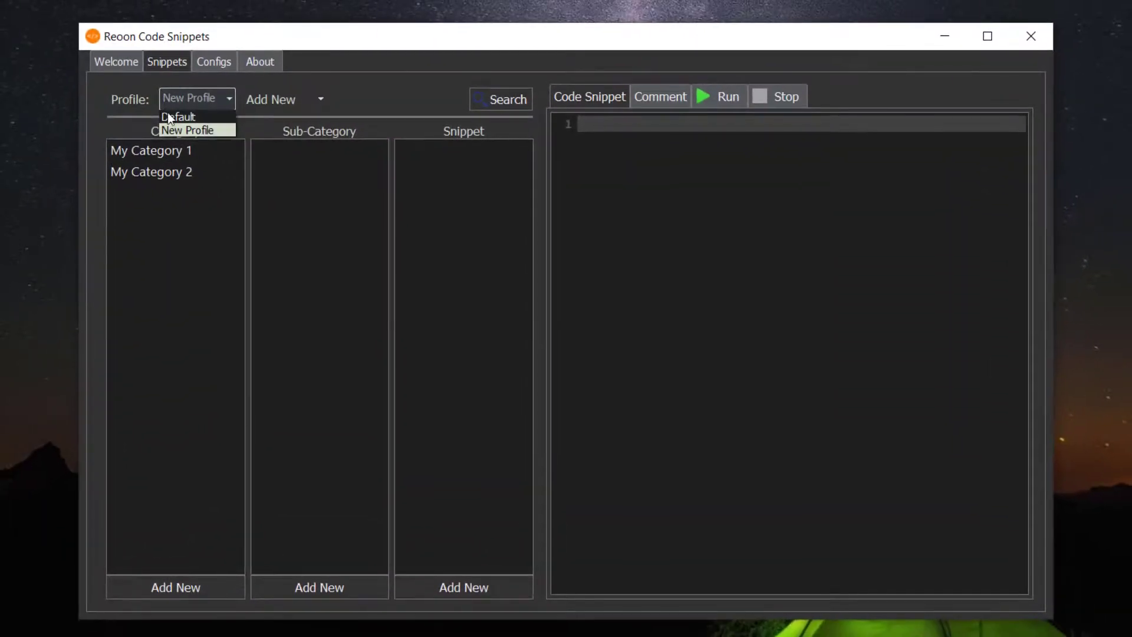
left_click(167, 116)
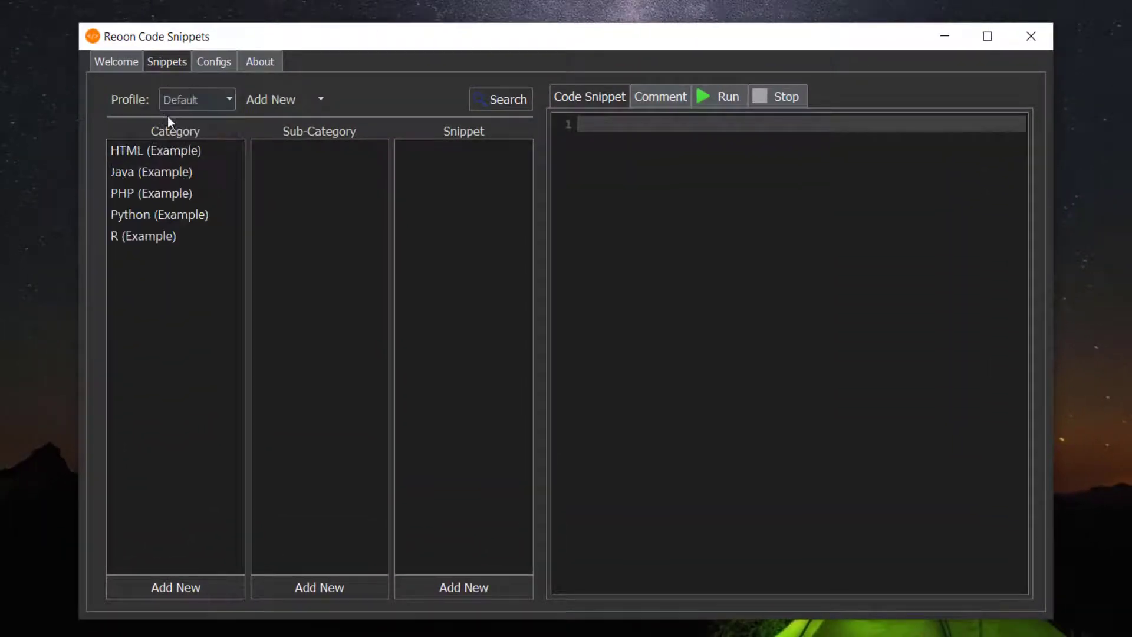
Step: Run Hello World.py from Python (Example) > Basic Python
left_click(164, 215)
left_click(299, 152)
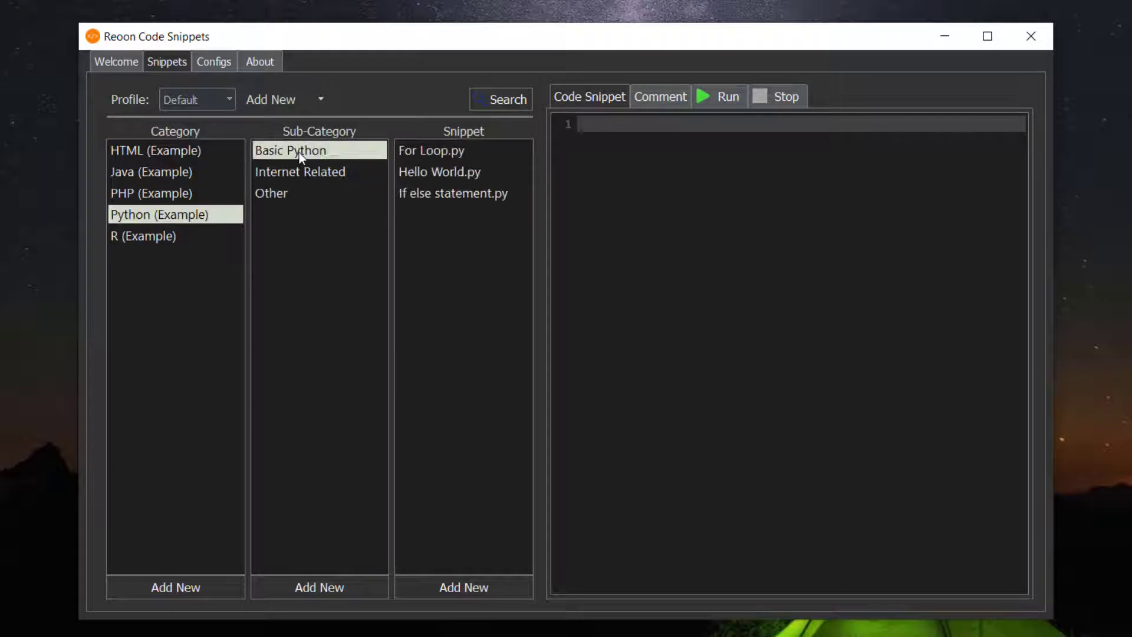
left_click(451, 169)
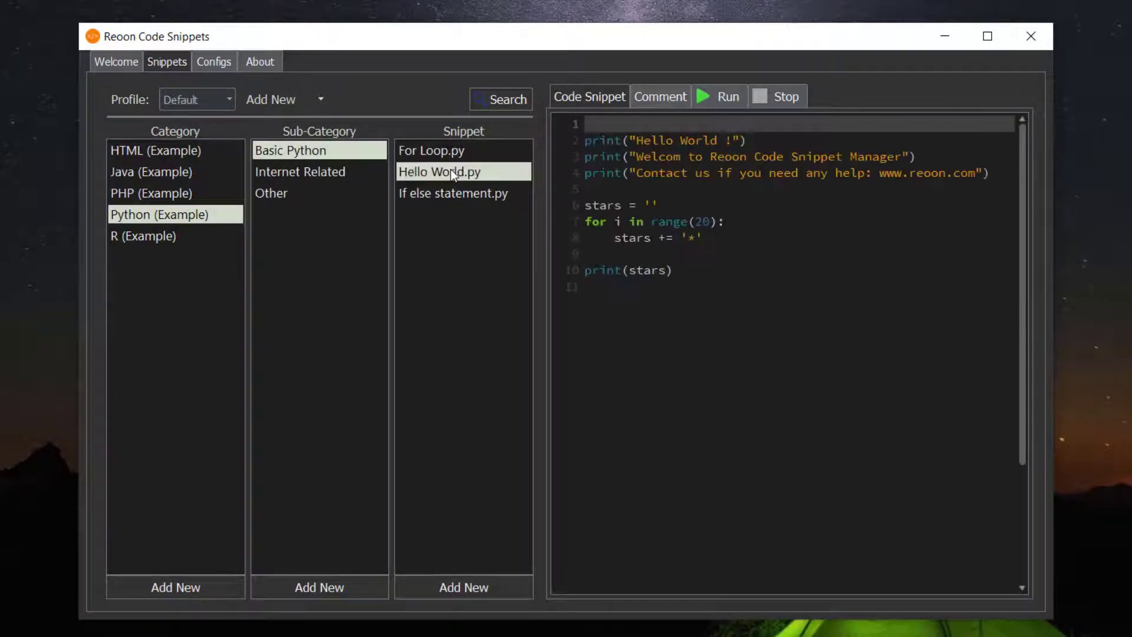
left_click(730, 100)
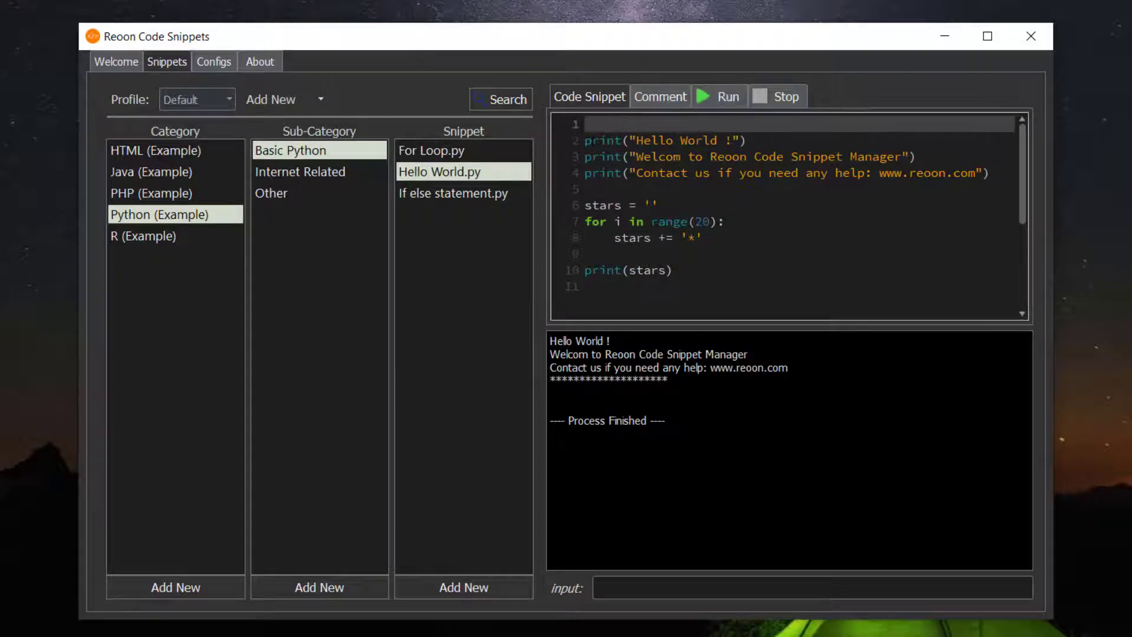
Step: Run the For Loop.py and If else statement.py examples
left_click(475, 193)
left_click(470, 152)
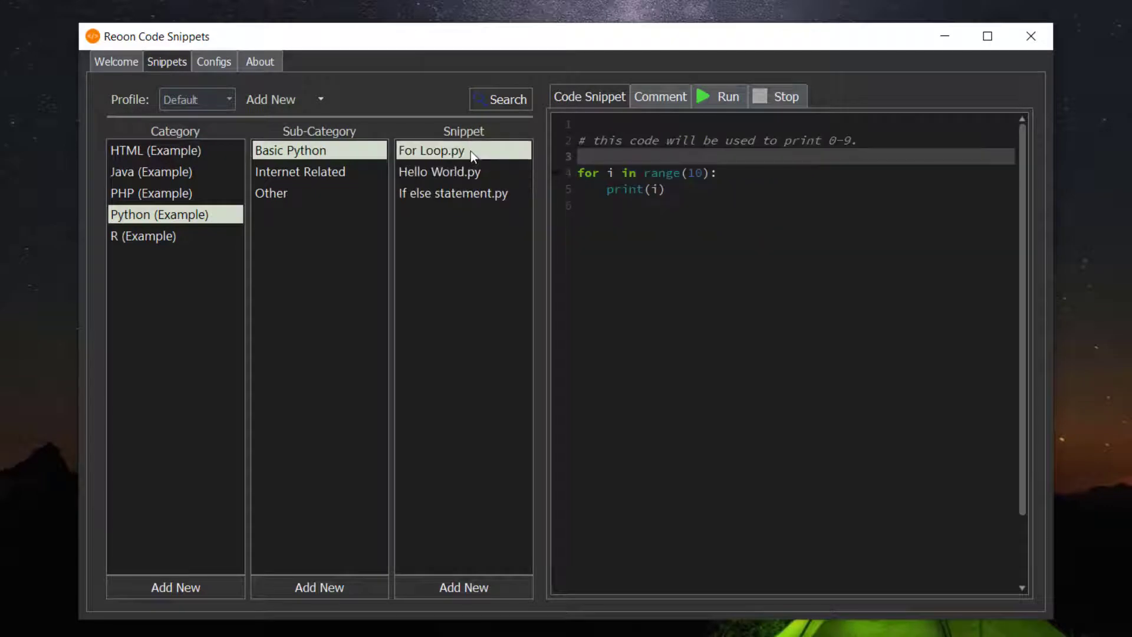
left_click(723, 100)
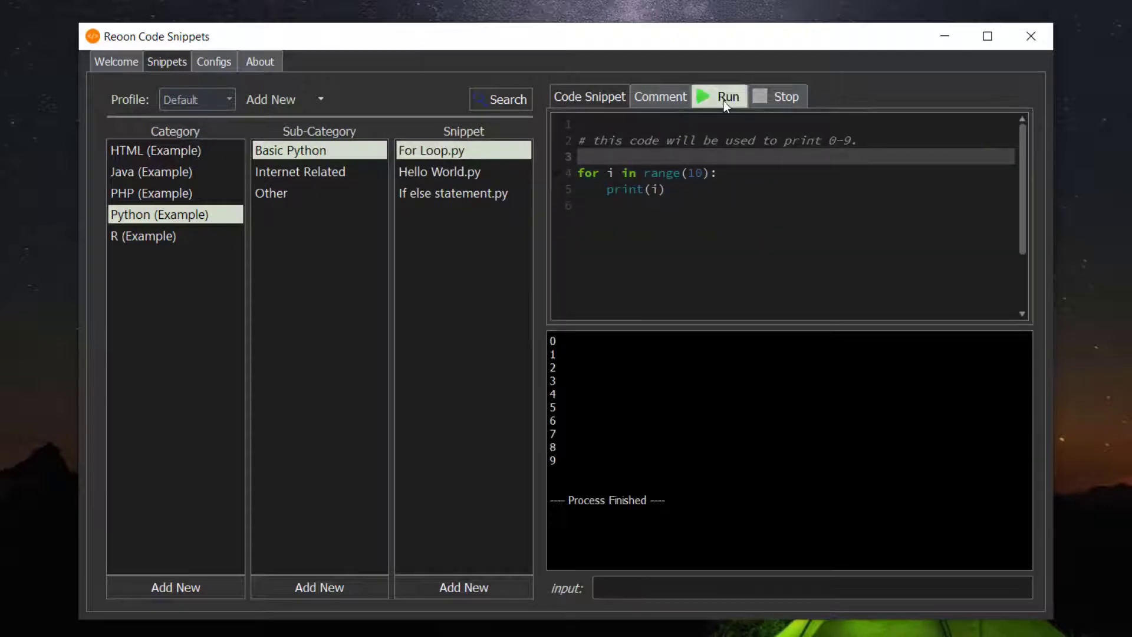
left_click(415, 188)
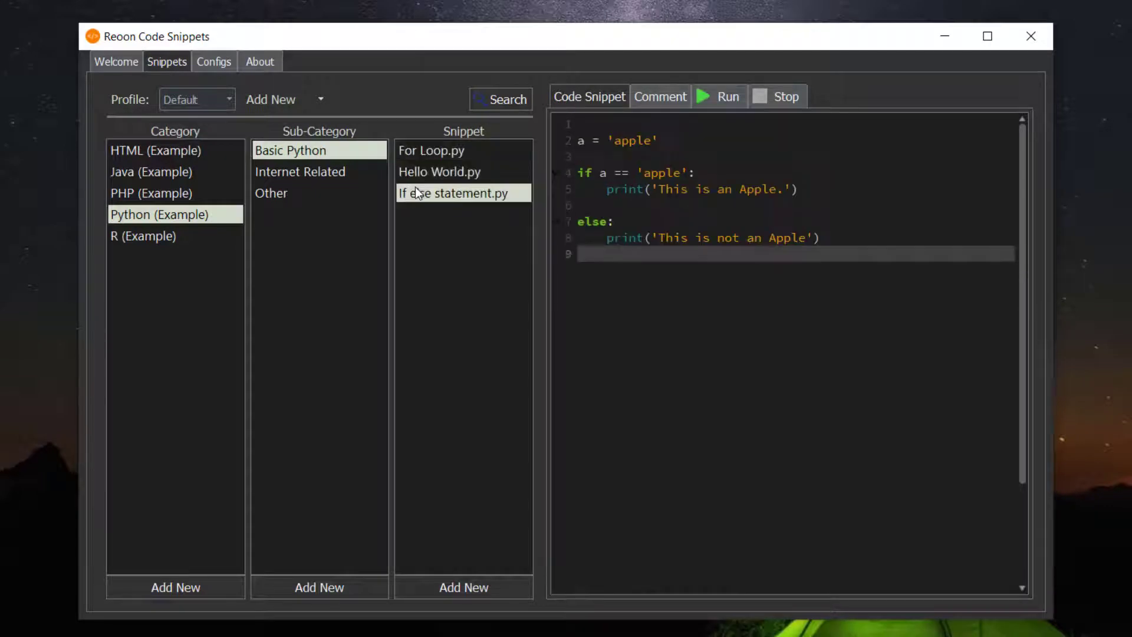
left_click(720, 101)
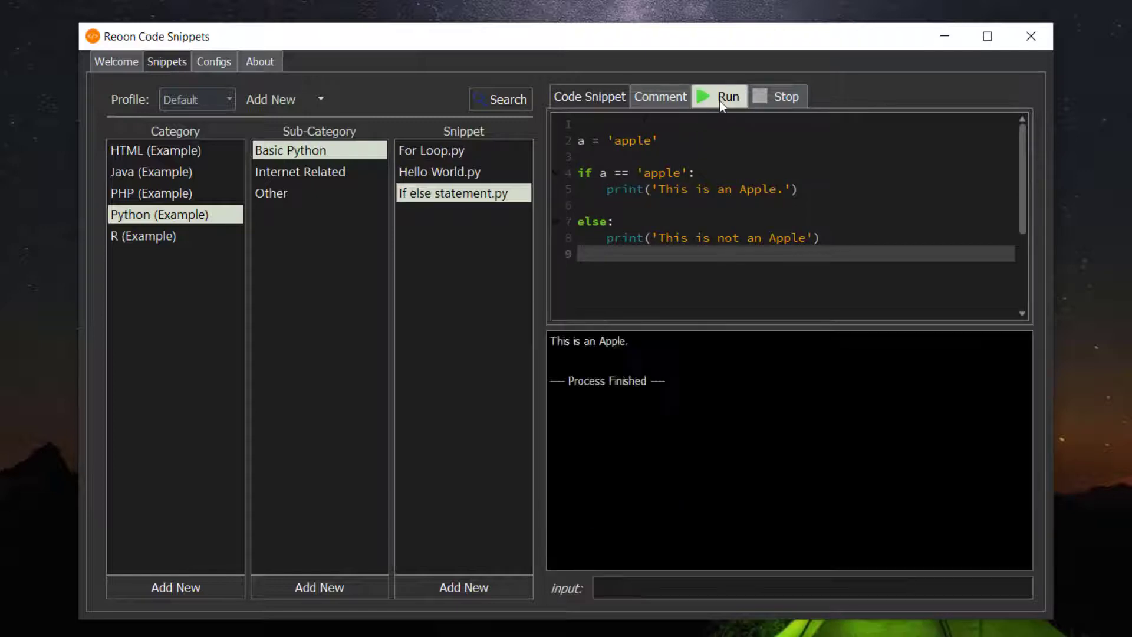
Step: Run Check My IP.py from Internet Related, then show Hello World.py's comments
left_click(314, 175)
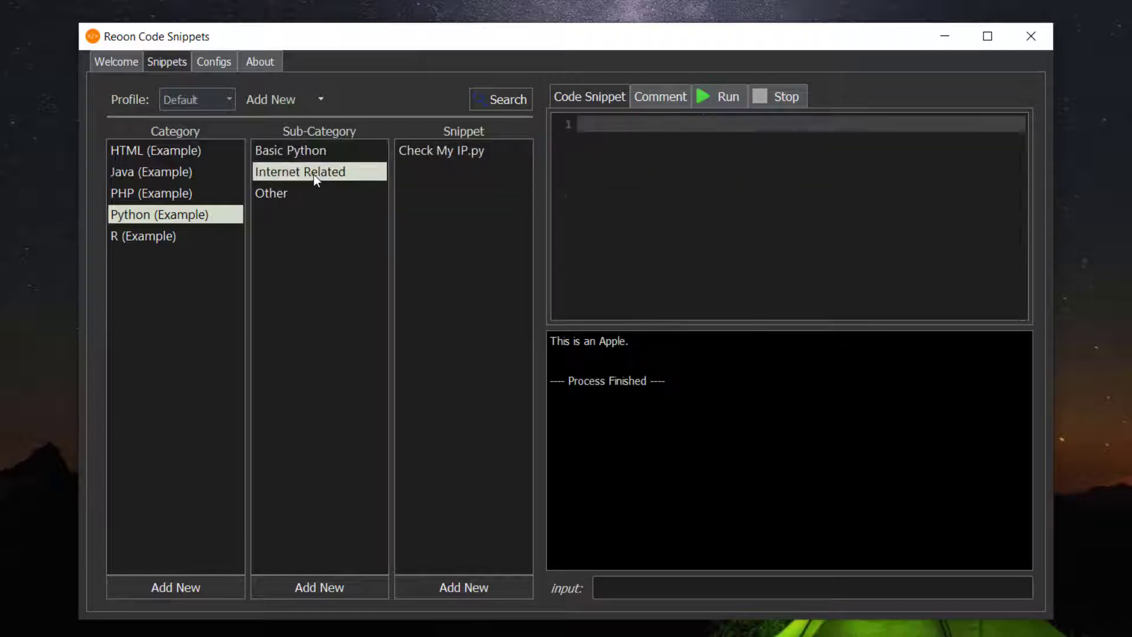
left_click(476, 152)
left_click(715, 104)
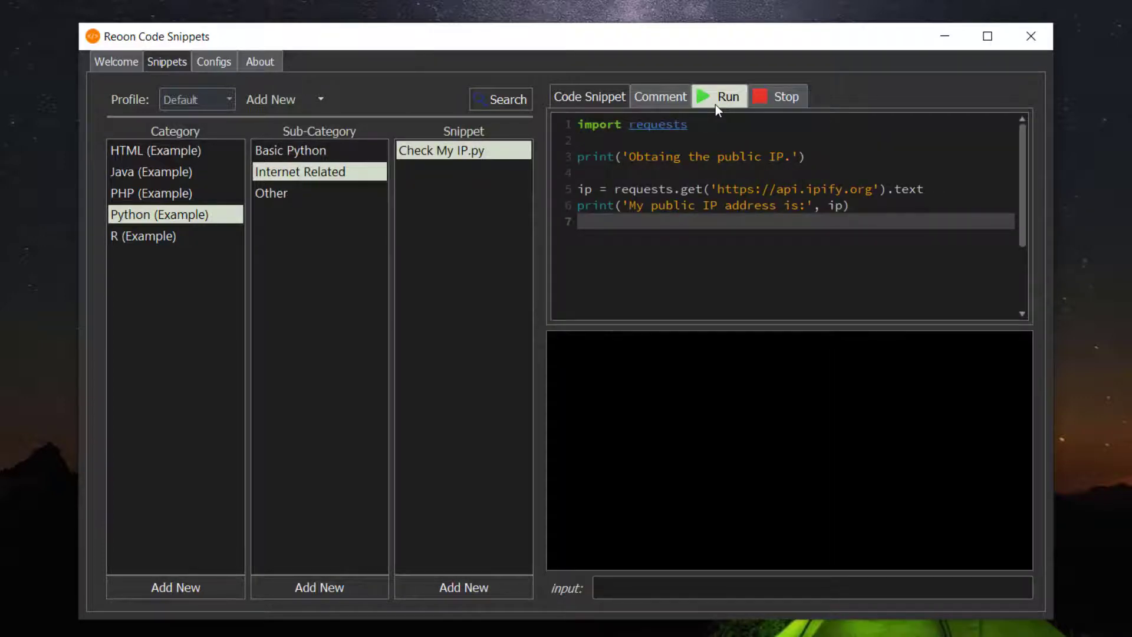
left_click(331, 151)
left_click(466, 170)
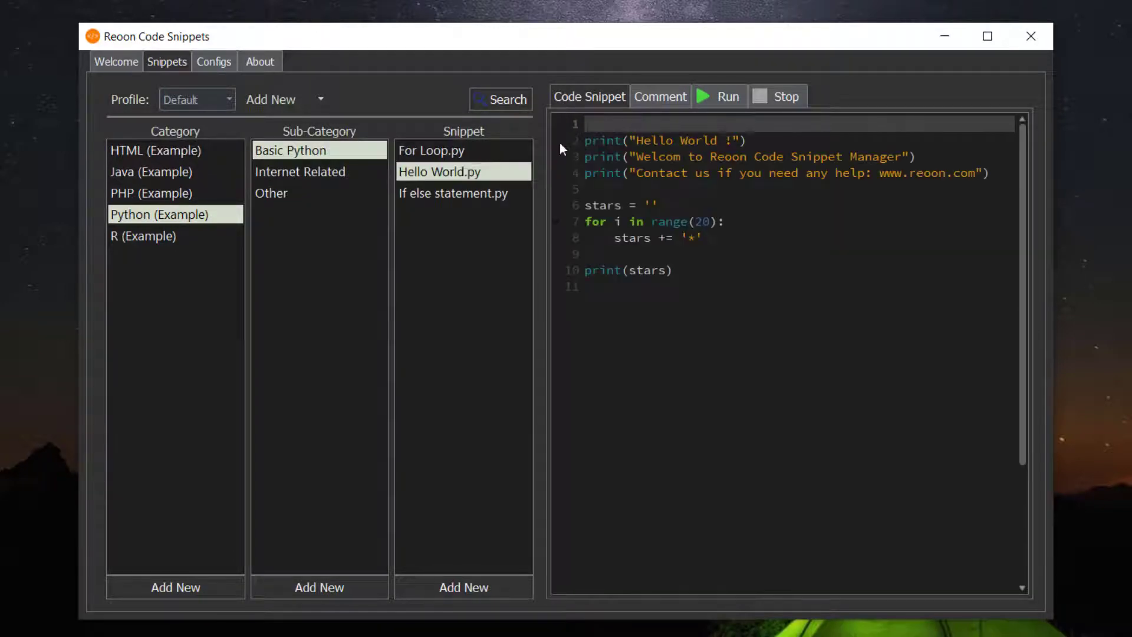
left_click(662, 106)
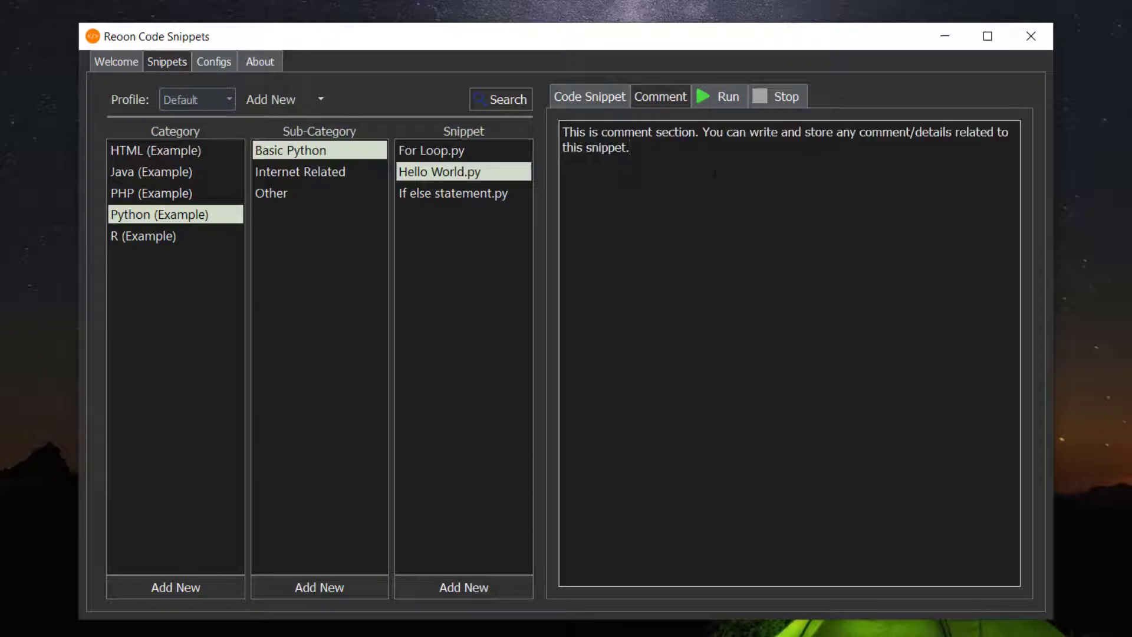
type("you ")
type("can wr")
type("ite anyth")
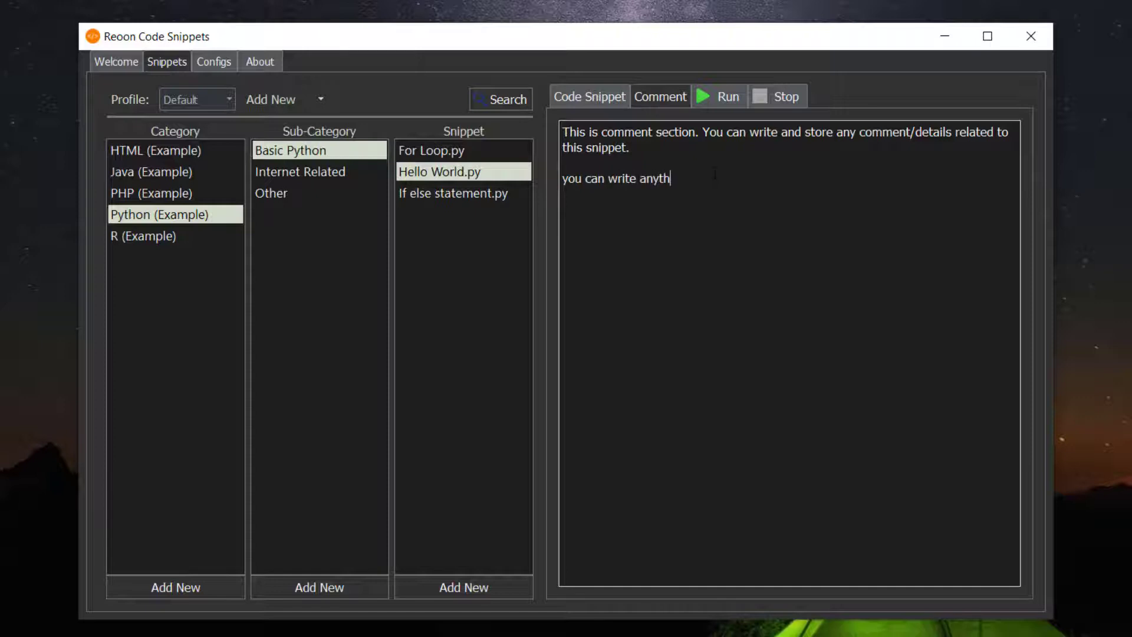
type("ing here.")
Step: Check For Loop.py's comments, then return to Hello World.py's code view
left_click(467, 151)
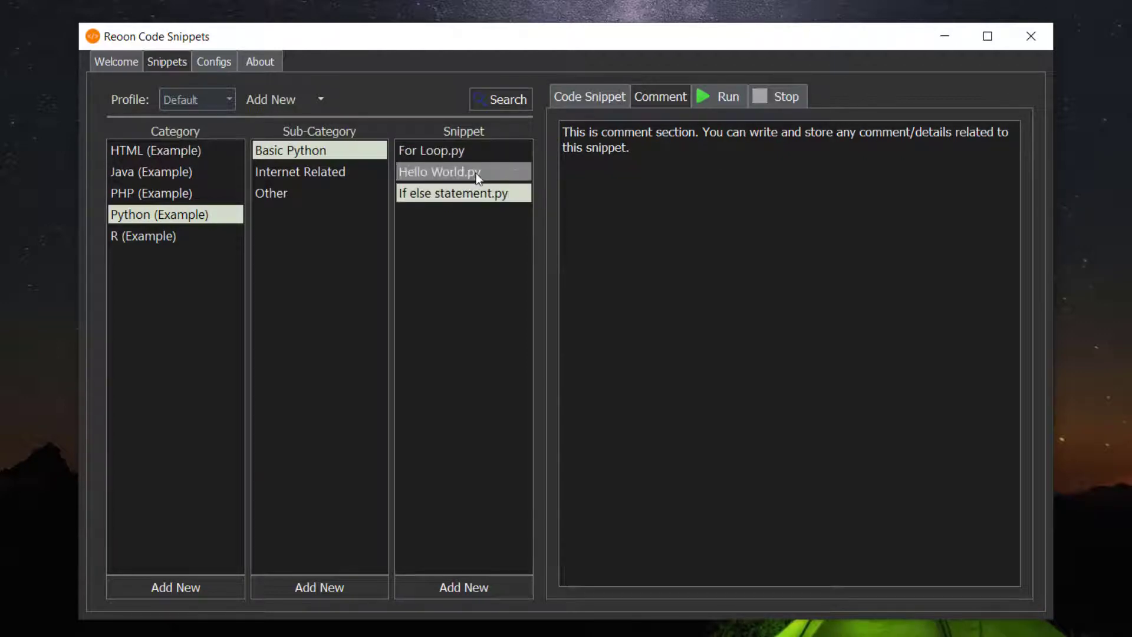
left_click(478, 171)
left_click(610, 96)
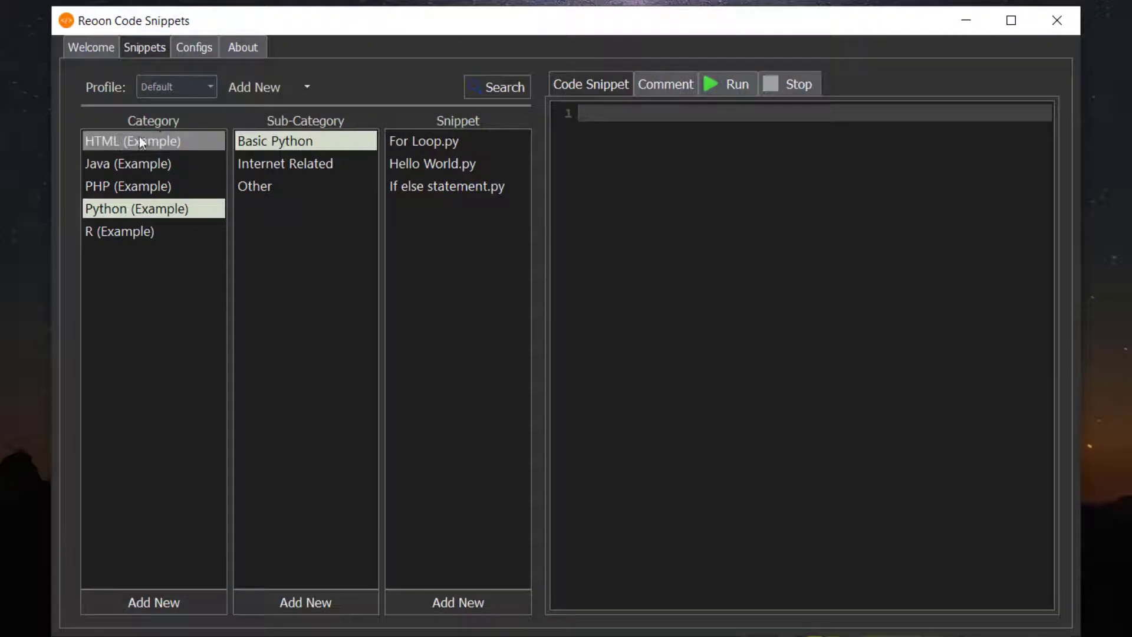
Step: Load Basic Headers.html from HTML (Example) > Basic for browser preview
left_click(139, 136)
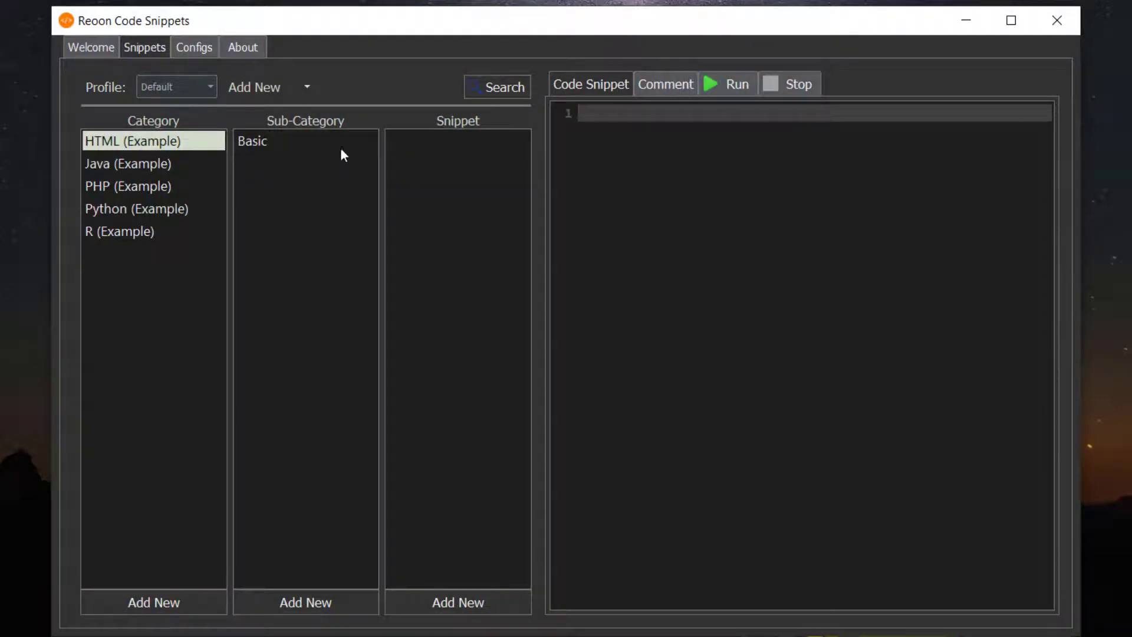
left_click(322, 139)
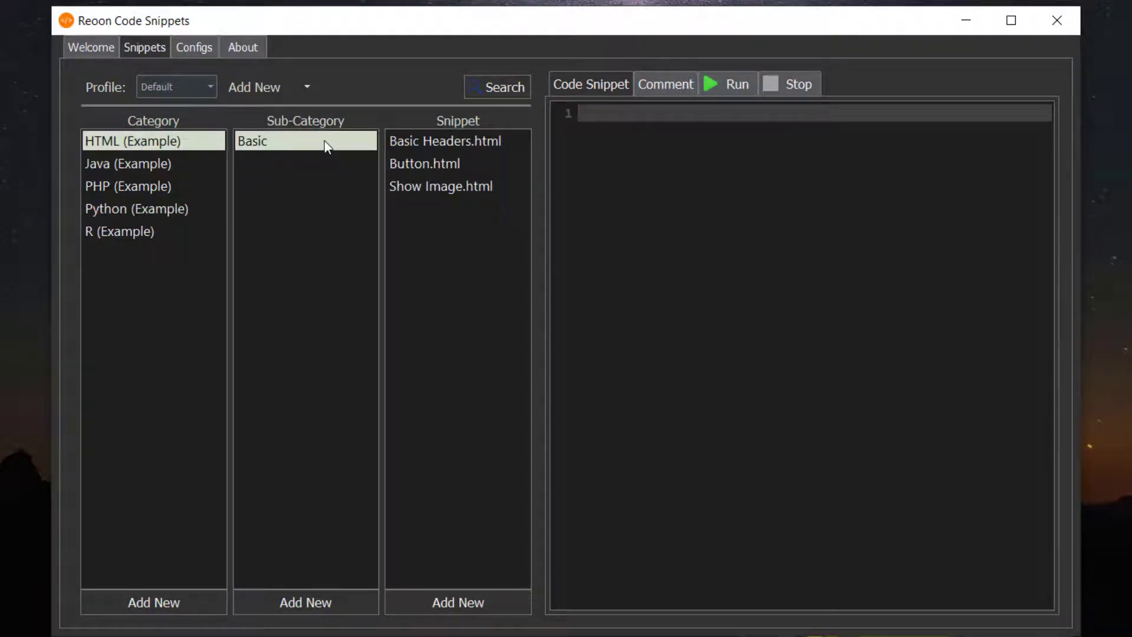
left_click(470, 136)
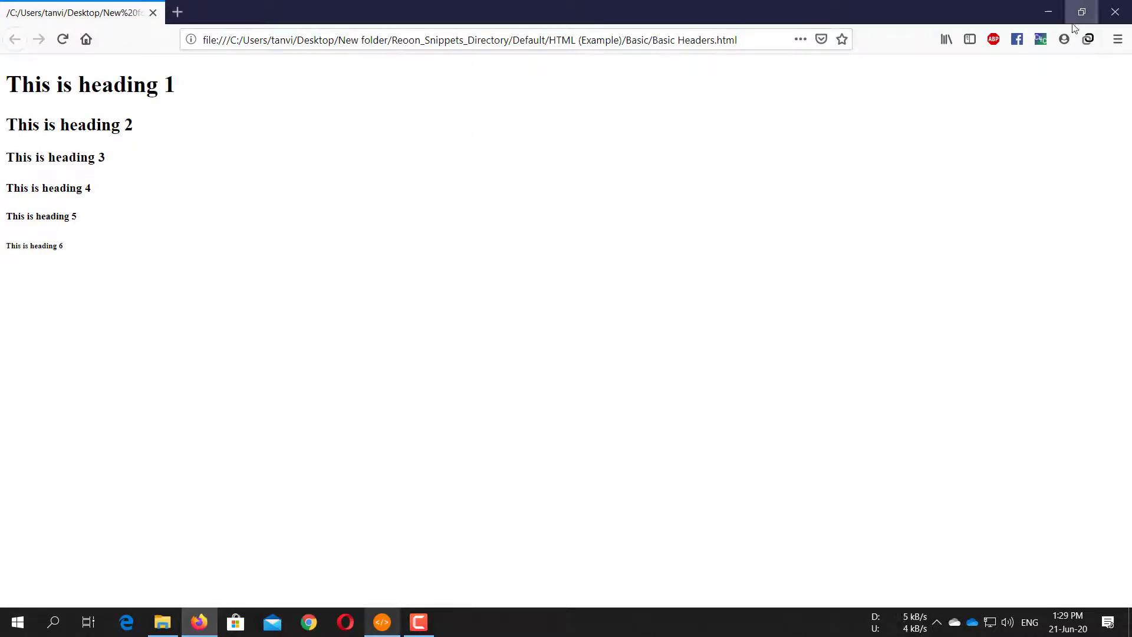
Step: Preview Button.html in Firefox and press its Click me button
left_click(1047, 12)
left_click(479, 175)
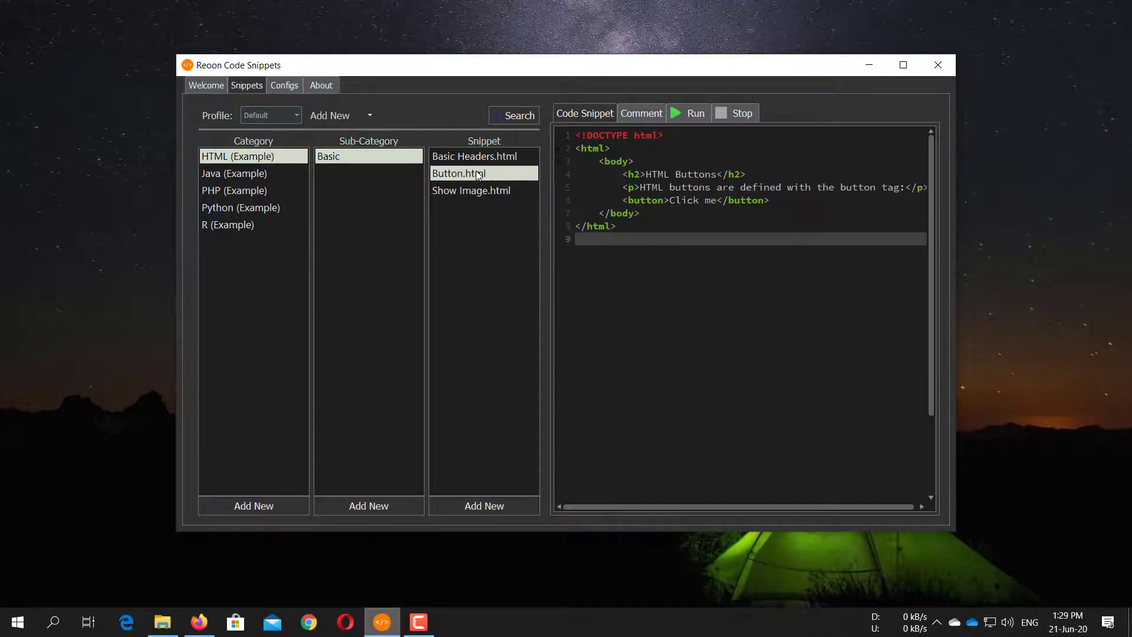
left_click(683, 117)
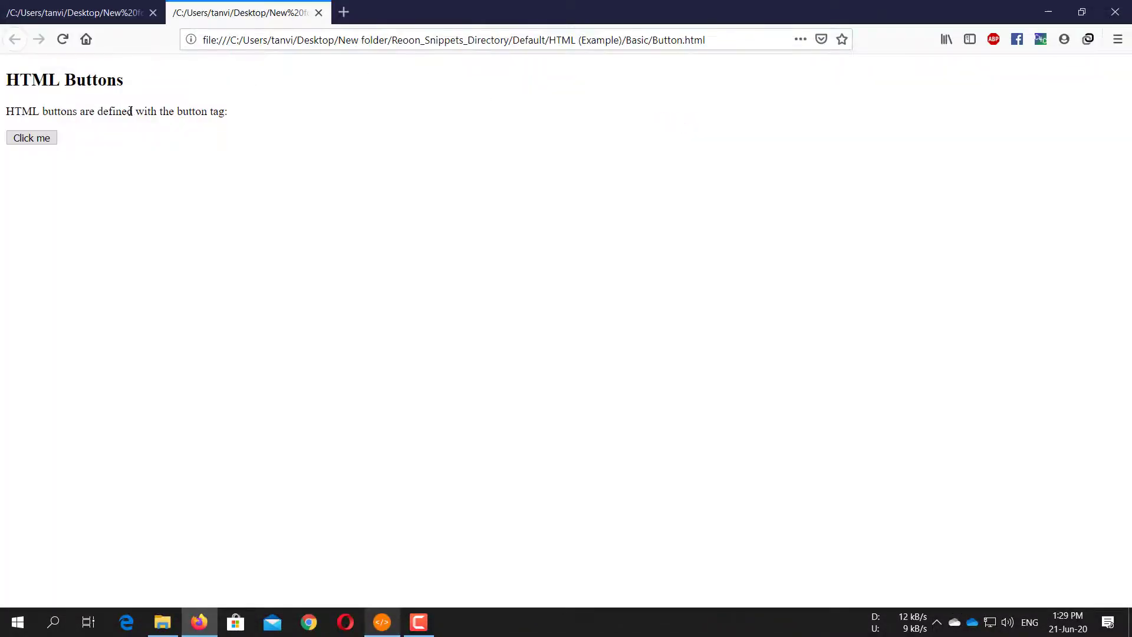
left_click(27, 138)
Step: Minimize Firefox, then run the Show Image.html example
left_click(1047, 11)
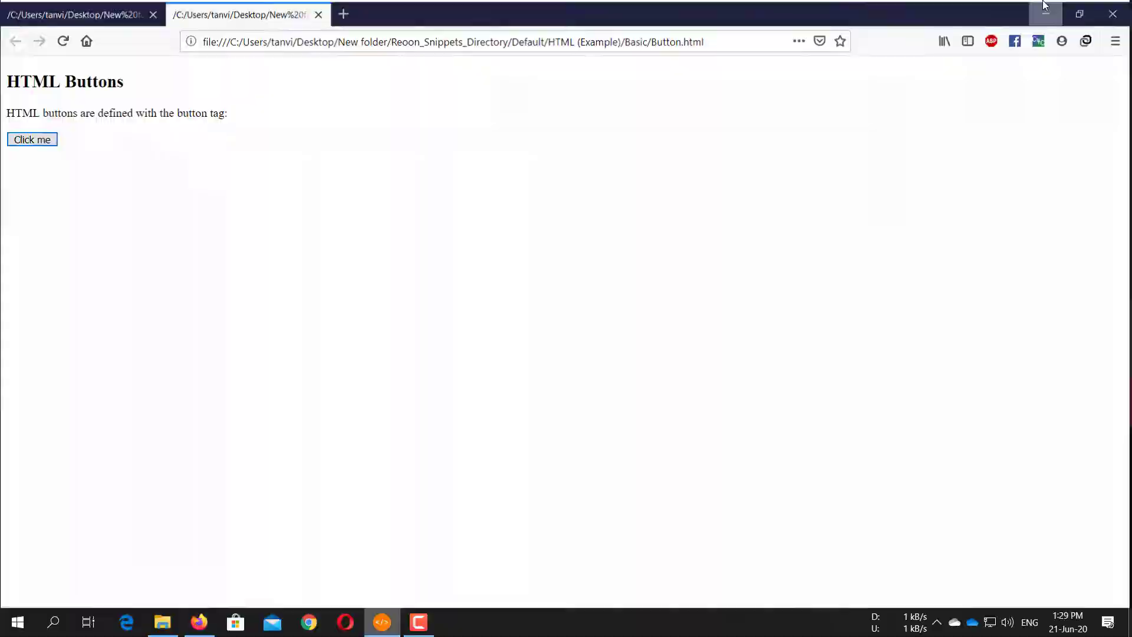
left_click(472, 194)
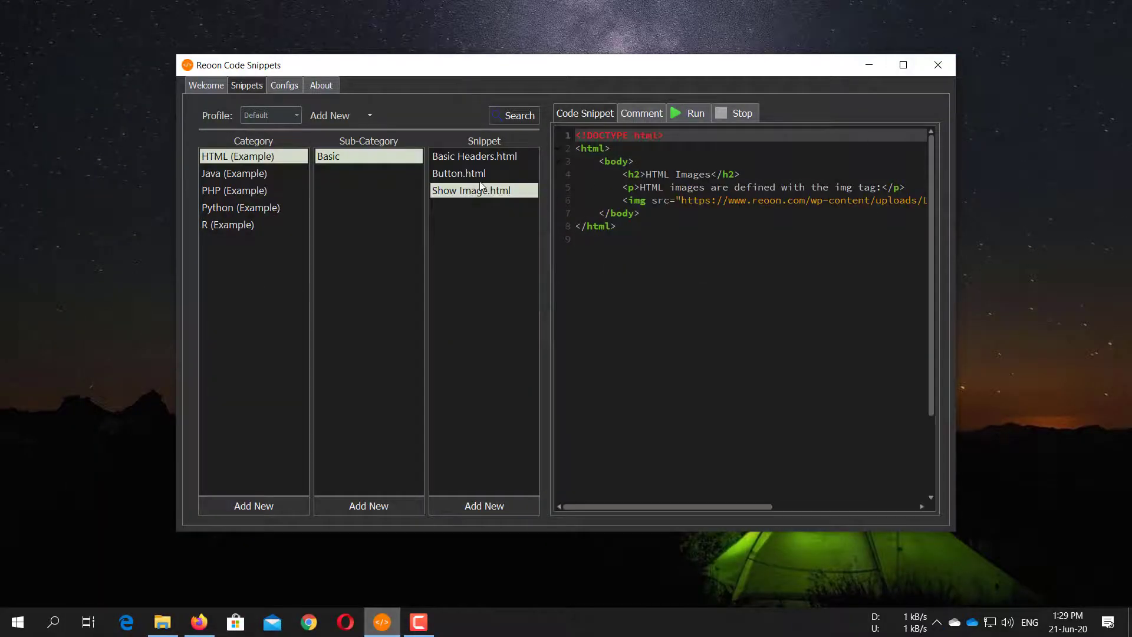
left_click(479, 177)
left_click(477, 189)
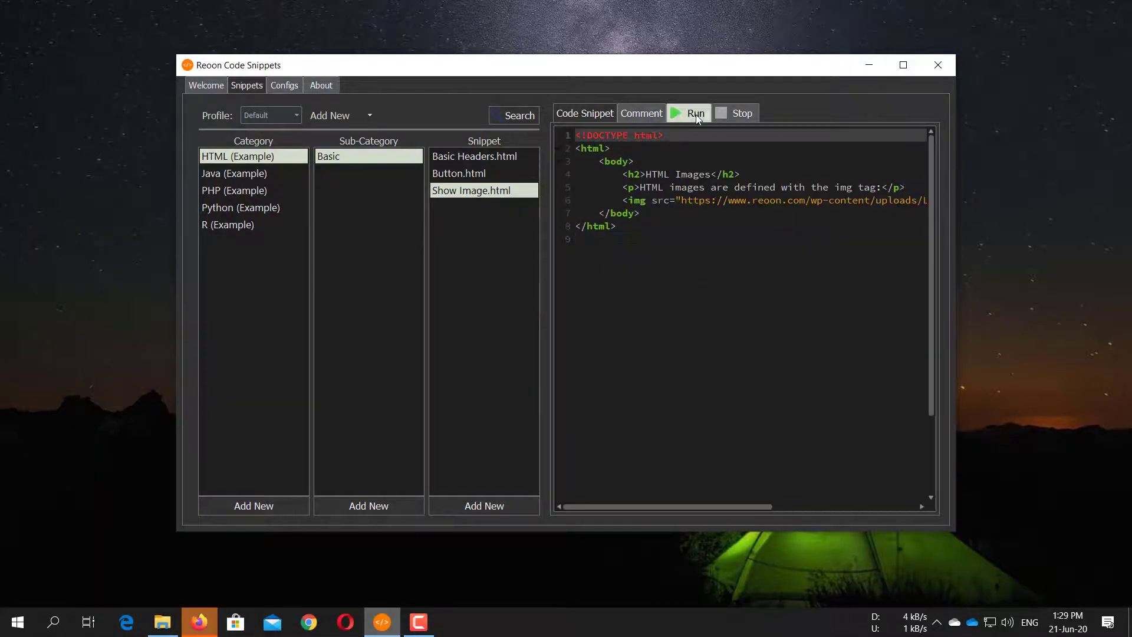
left_click(696, 114)
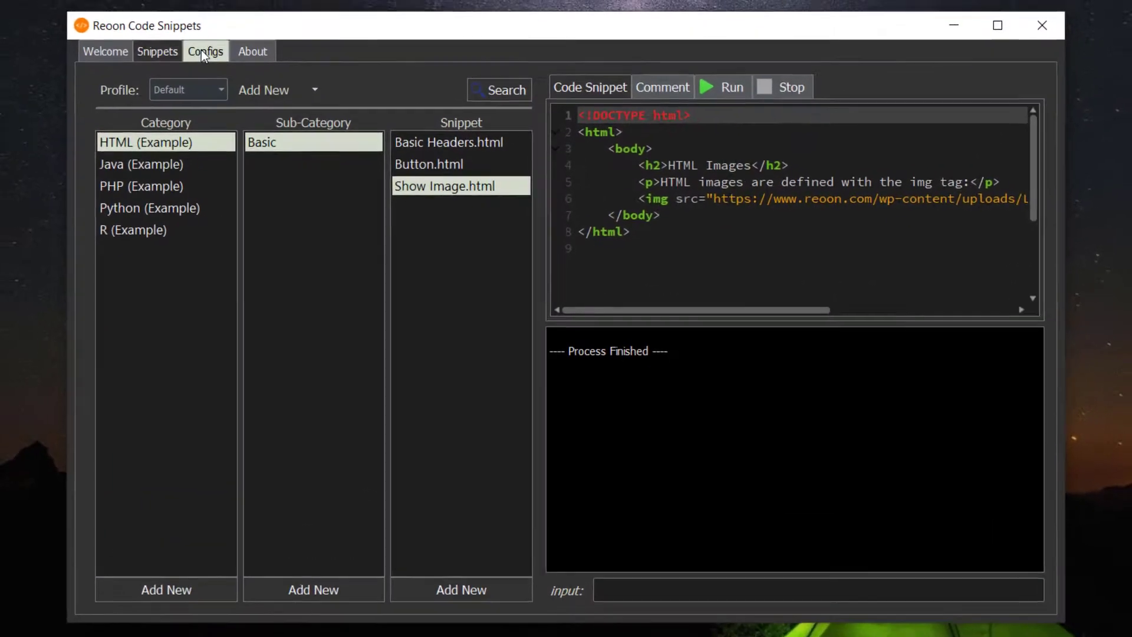
Step: Apply the Light (Default) theme and view Button.html and Basic Headers.html
left_click(210, 56)
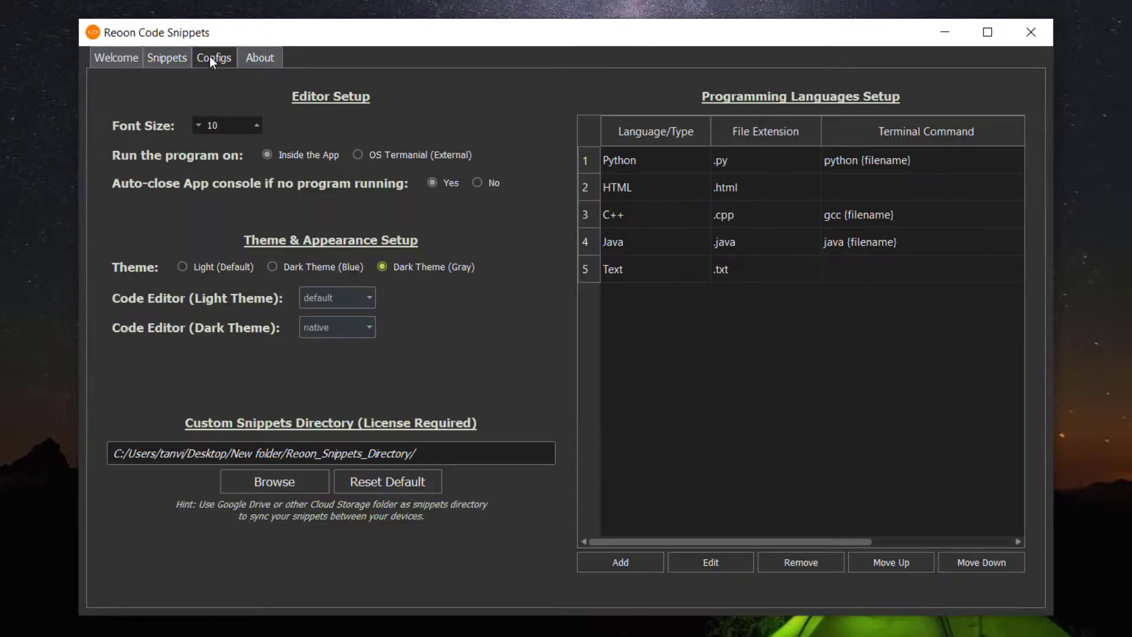
left_click(219, 265)
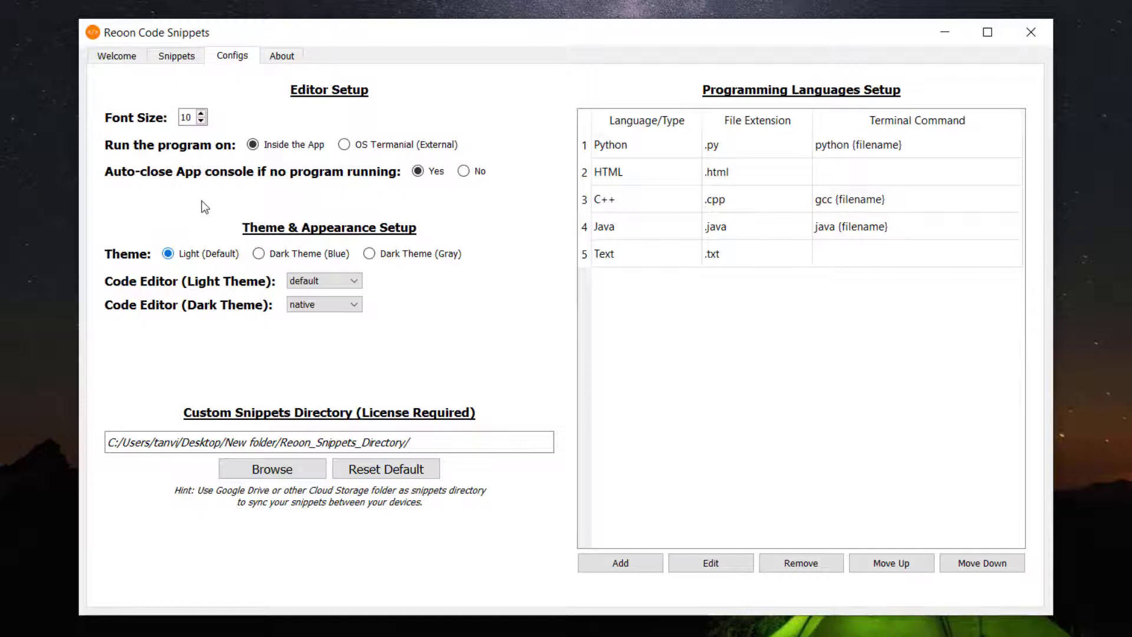
left_click(181, 63)
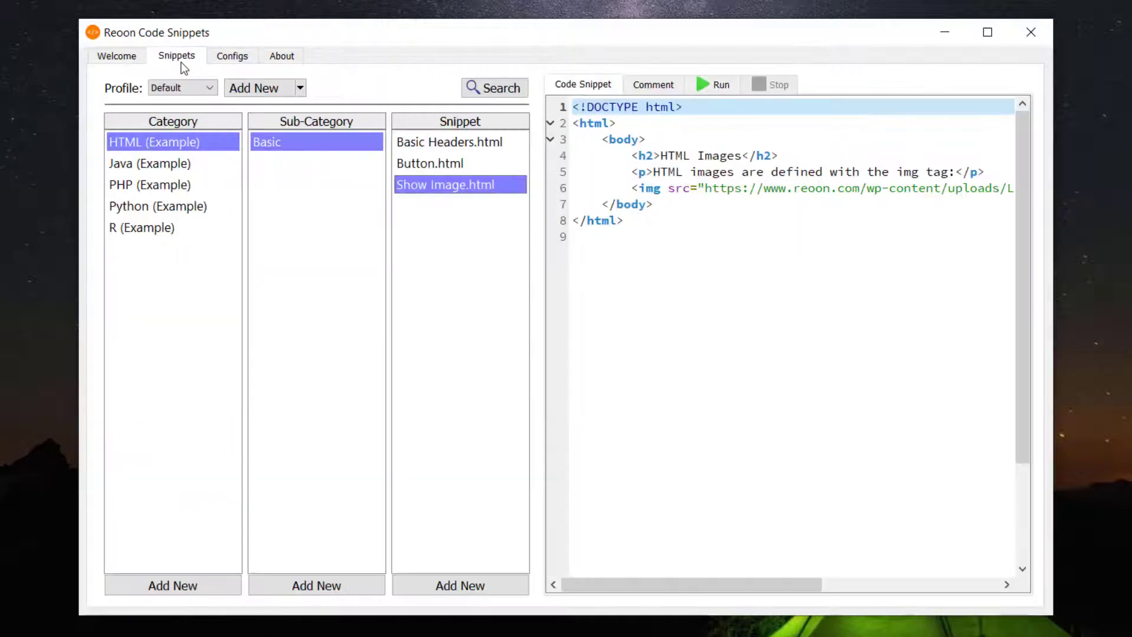
left_click(420, 164)
left_click(414, 144)
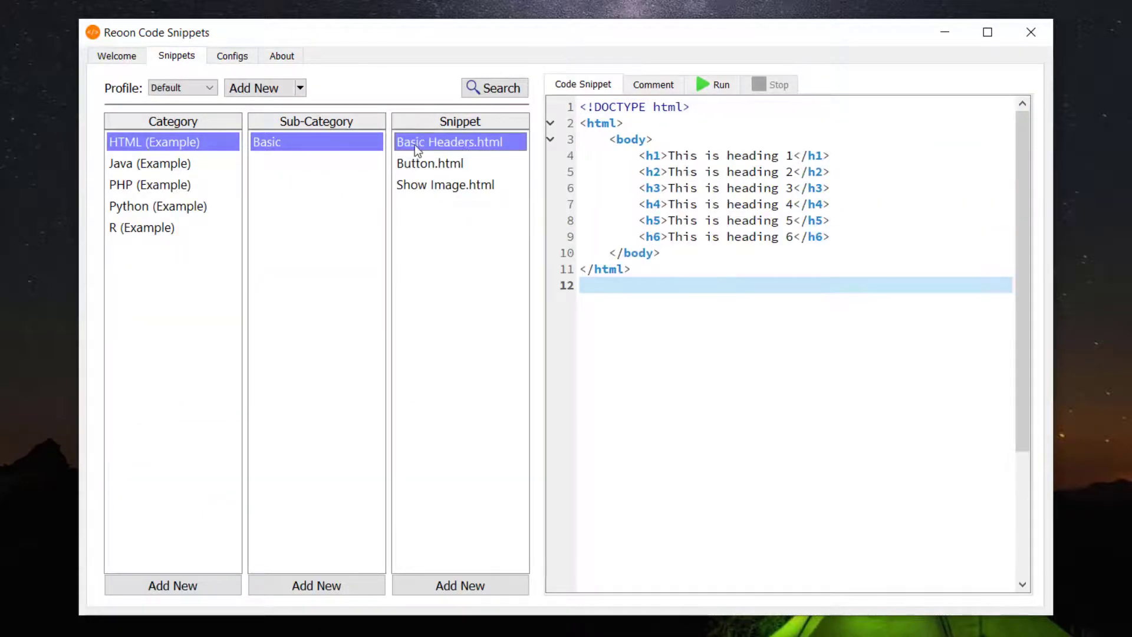
Step: Browse the Python sub-categories, opening Check My IP.py and Hello World.py, then reopen Configs
left_click(120, 207)
left_click(287, 143)
left_click(292, 163)
left_click(284, 185)
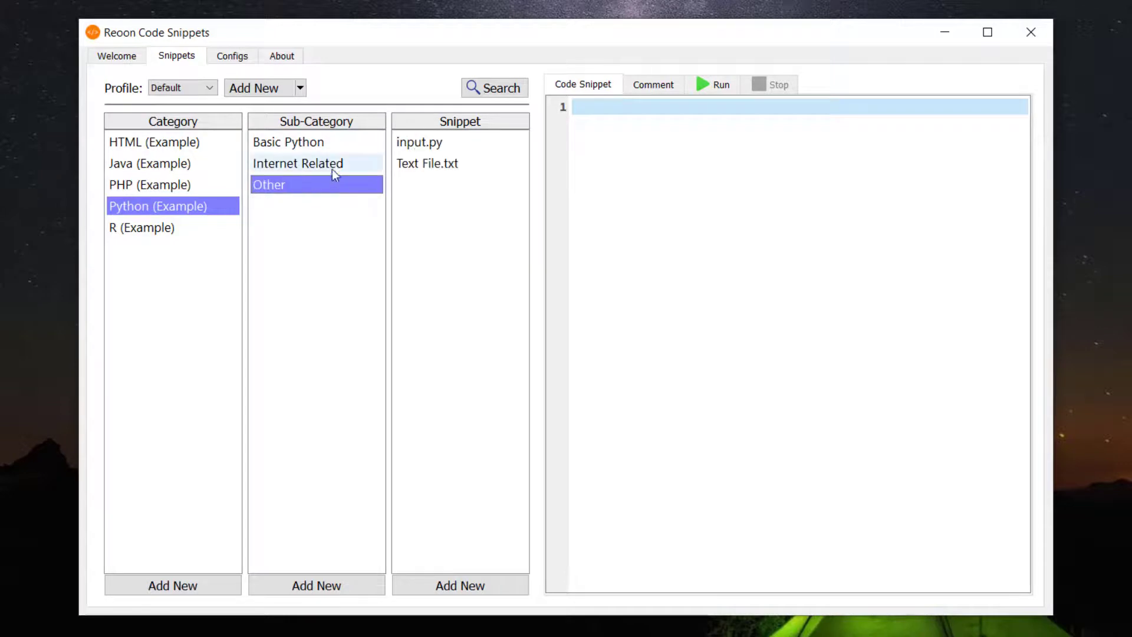
left_click(327, 165)
left_click(411, 147)
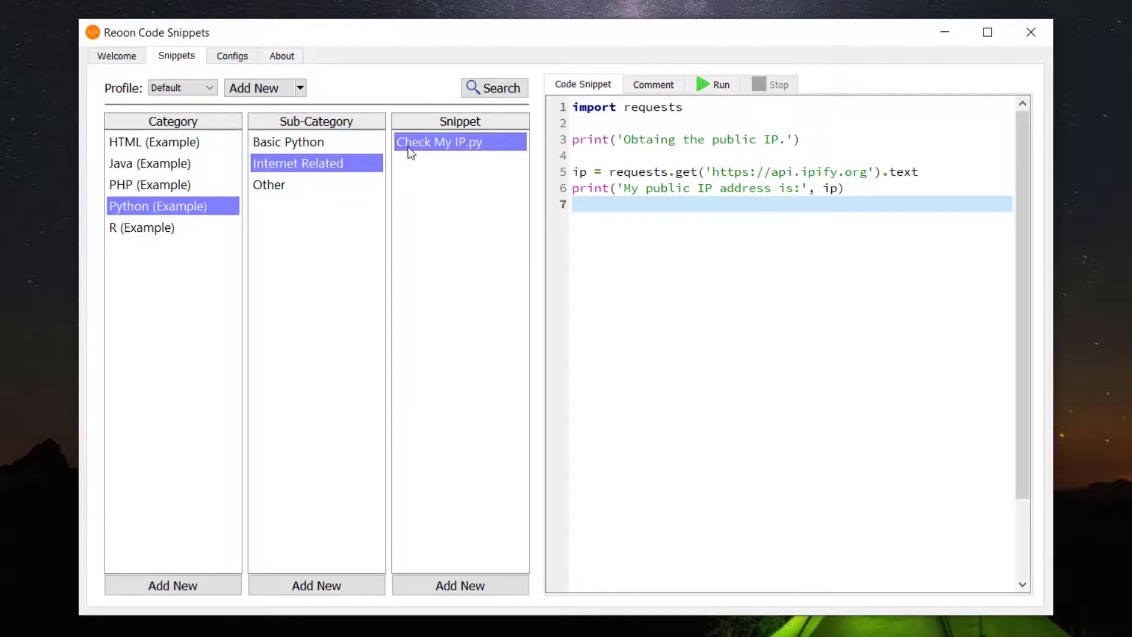
left_click(332, 146)
left_click(444, 165)
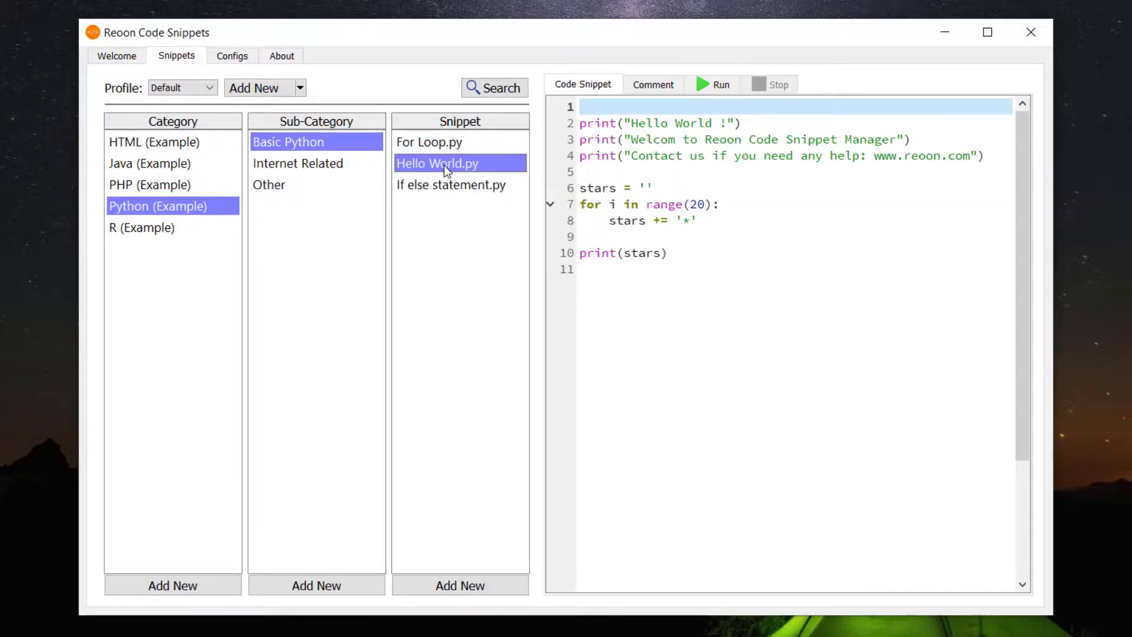
left_click(247, 60)
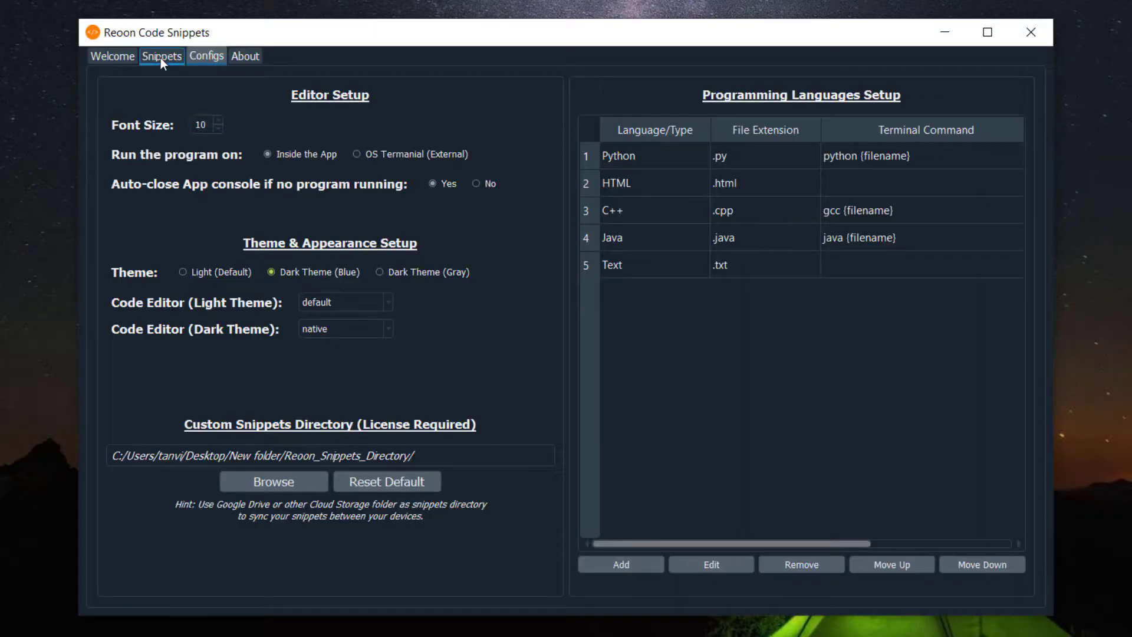
Step: In the blue dark theme, browse categories and open For Loop, Hello World, If else statement
left_click(160, 58)
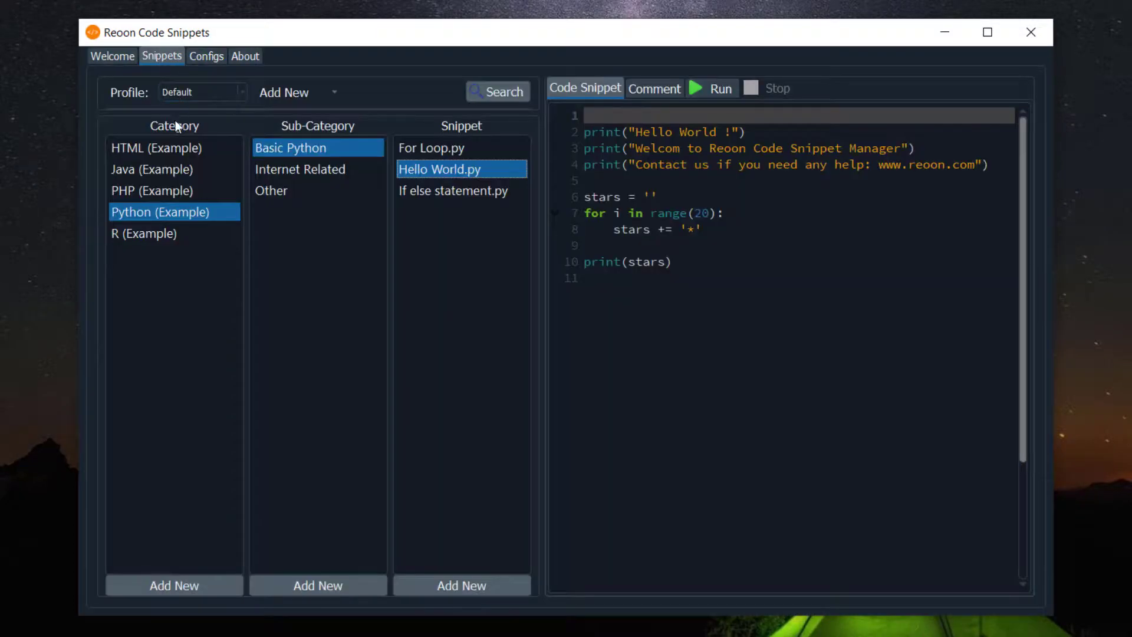
left_click(159, 144)
left_click(145, 190)
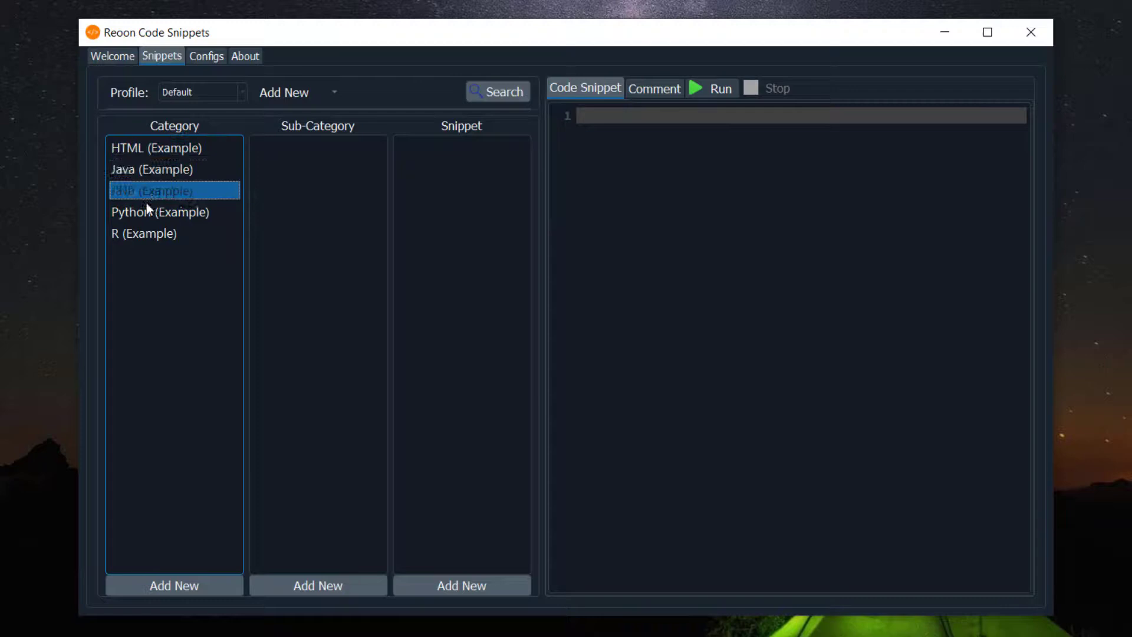
left_click(168, 212)
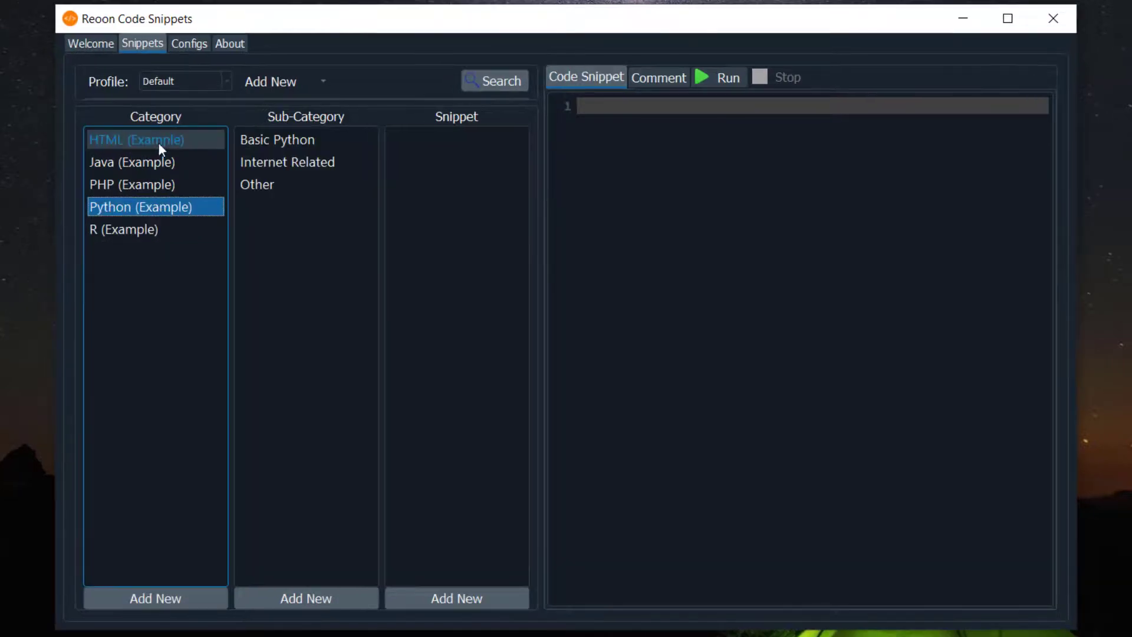
left_click(277, 139)
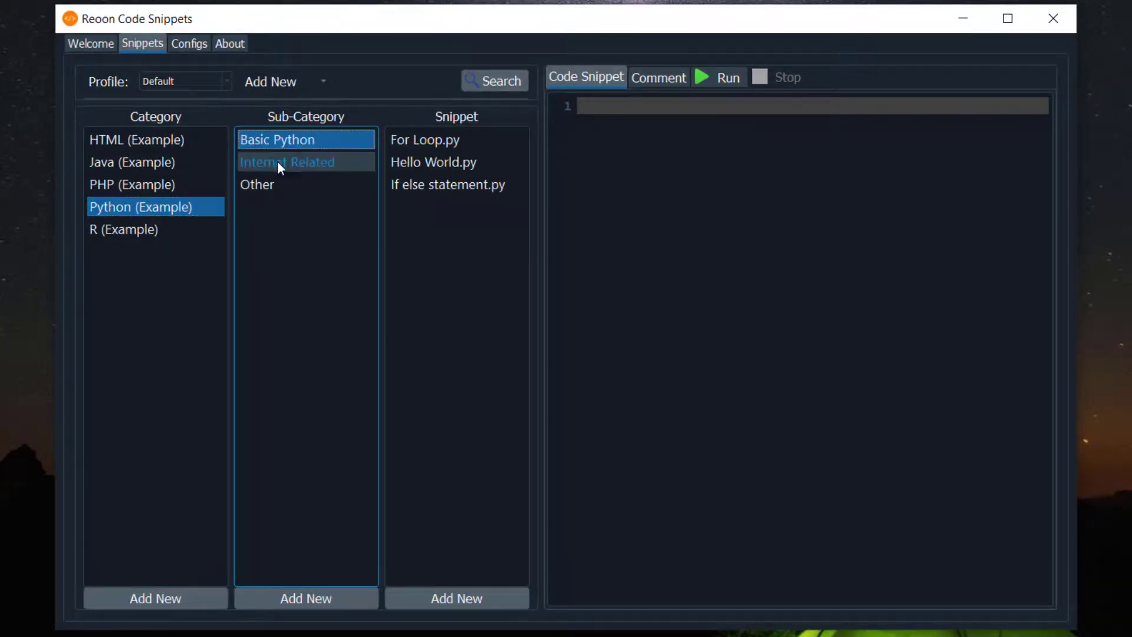
left_click(441, 141)
left_click(439, 165)
left_click(438, 188)
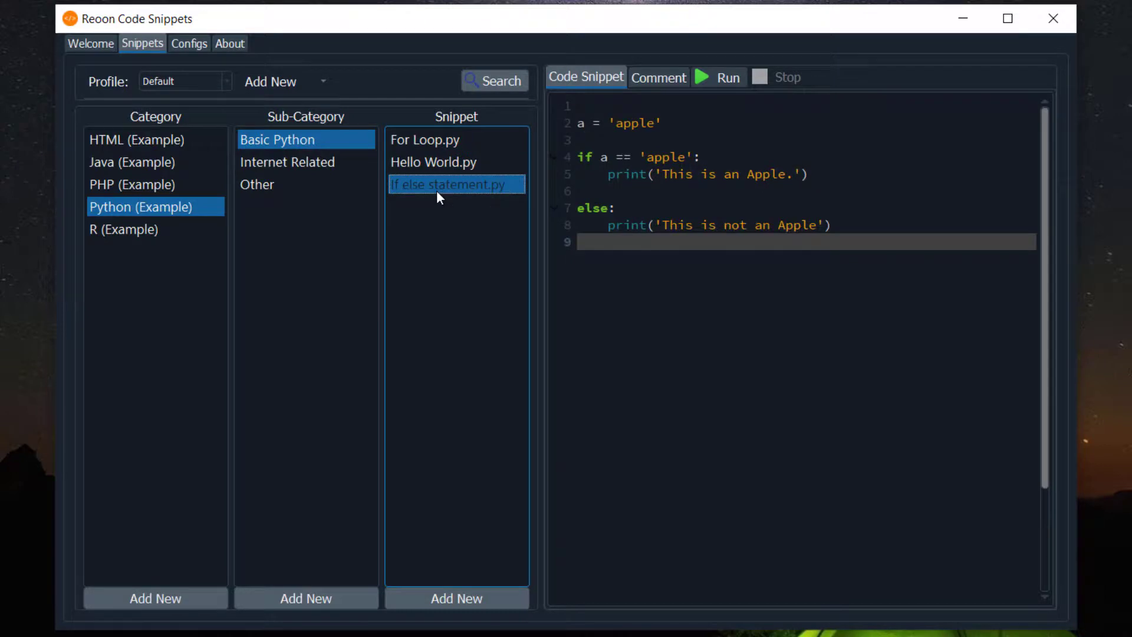
Step: Apply Dark Theme (Gray) and reopen the Basic Python examples, ending on If else statement.py
left_click(192, 46)
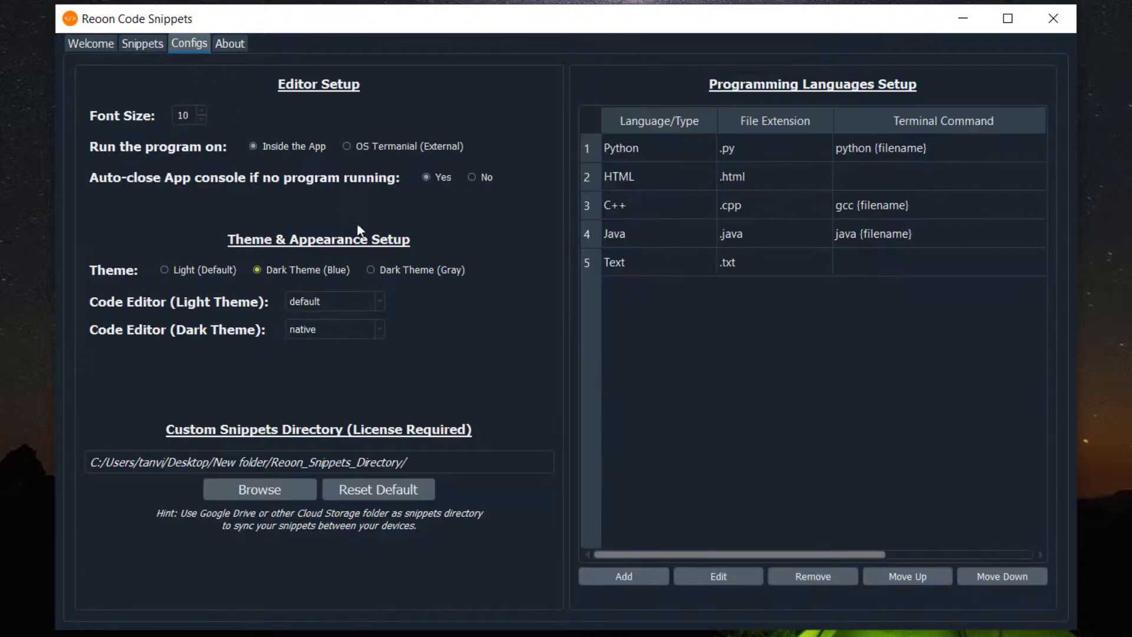
left_click(371, 269)
left_click(151, 50)
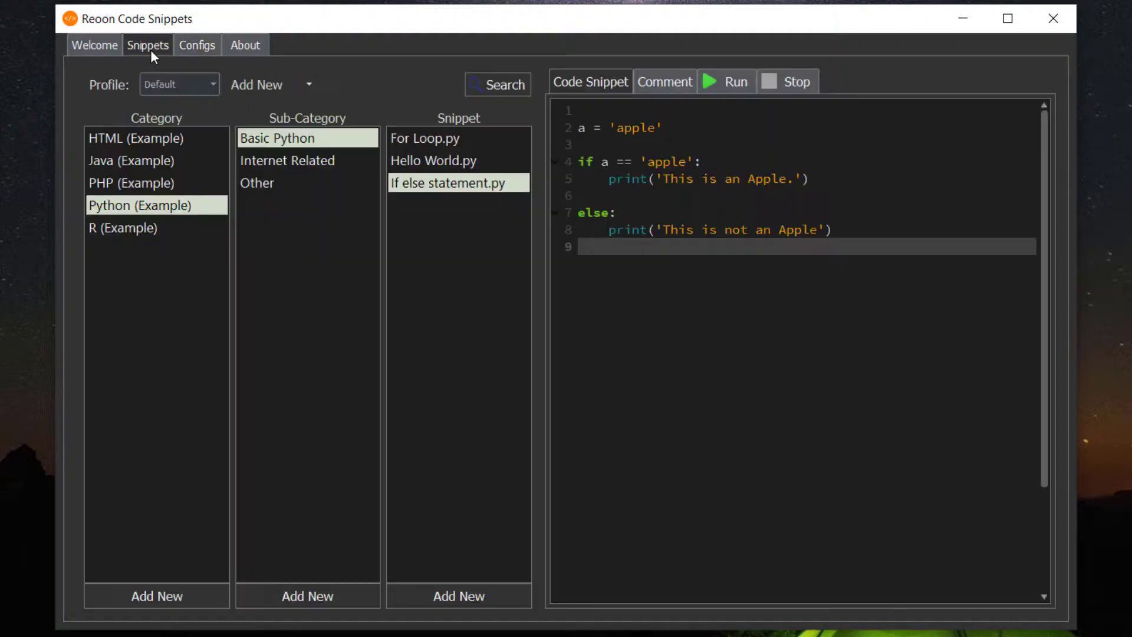
left_click(330, 160)
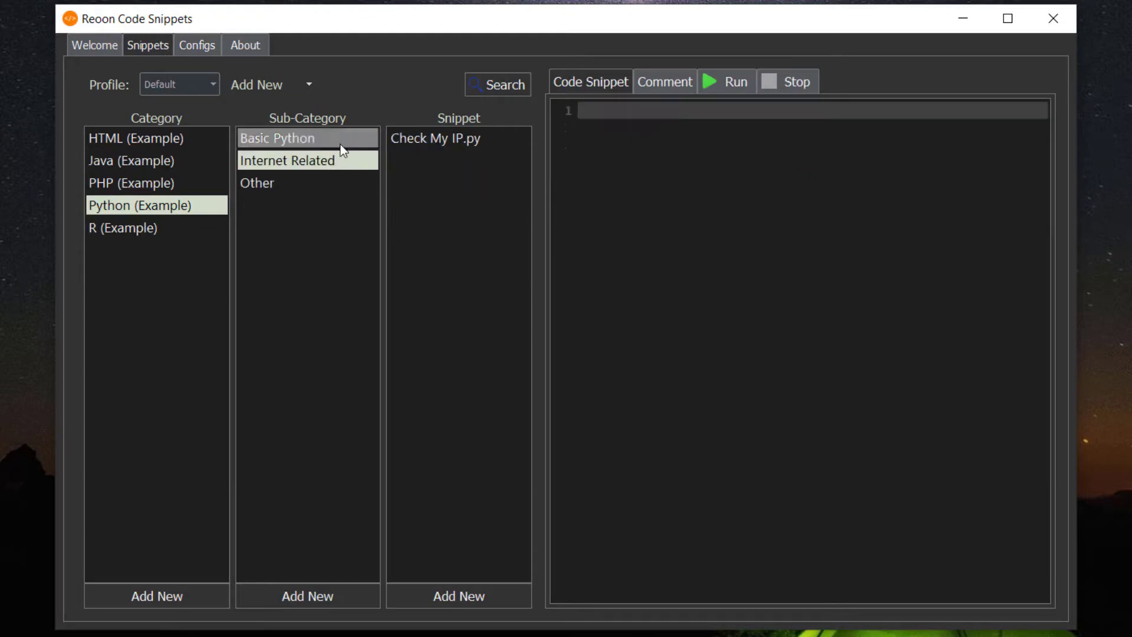
left_click(341, 139)
left_click(433, 143)
left_click(444, 165)
left_click(441, 185)
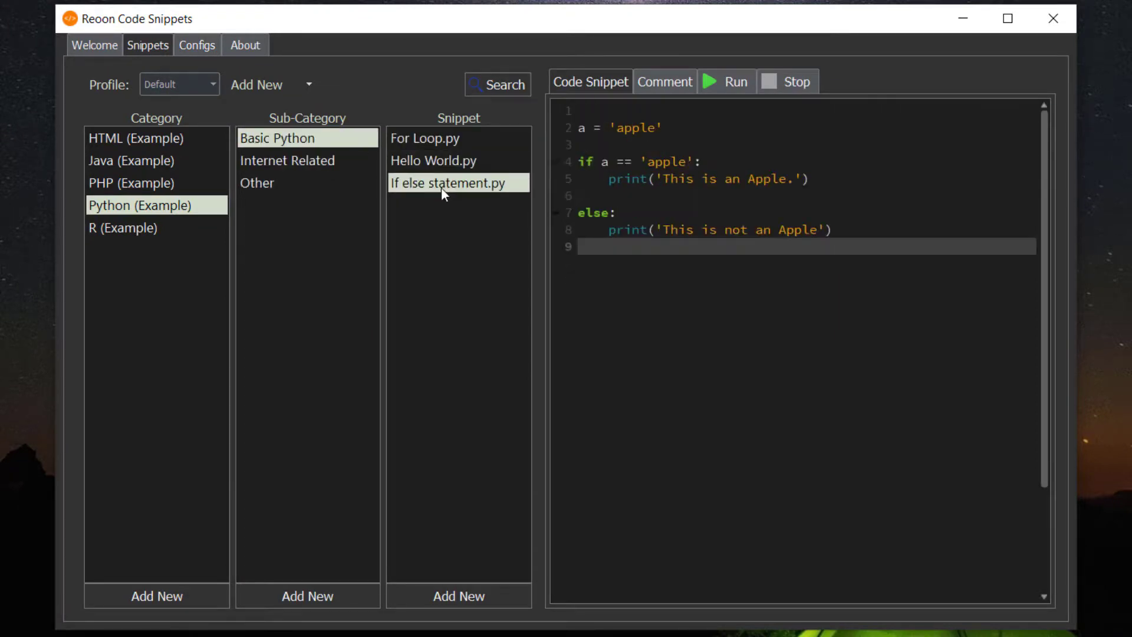
left_click(193, 36)
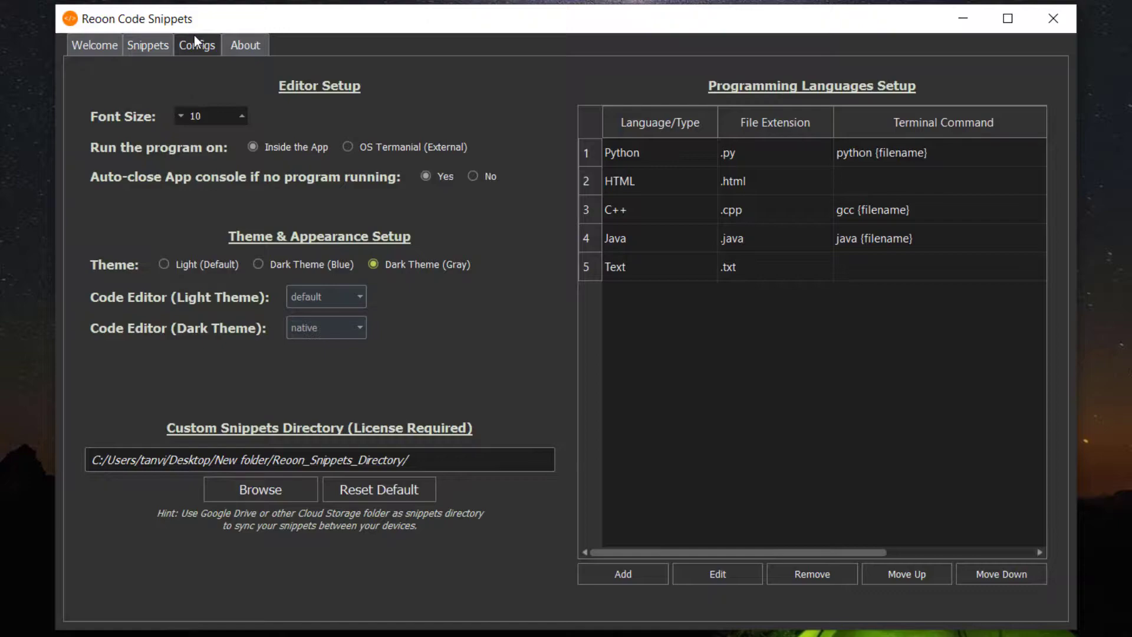